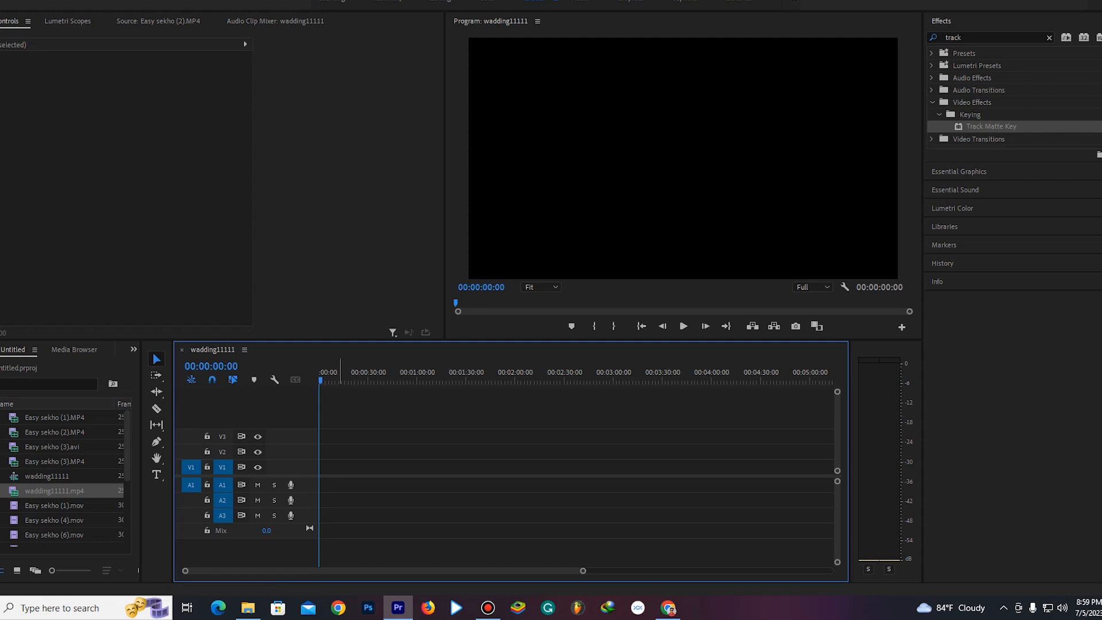
- Place wadding11111.mp4 at the start of track V1 and delete its audio while keeping the video clip
{"action": "left_click_drag", "start_coordinate": [54, 490], "coordinate": [335, 468]}
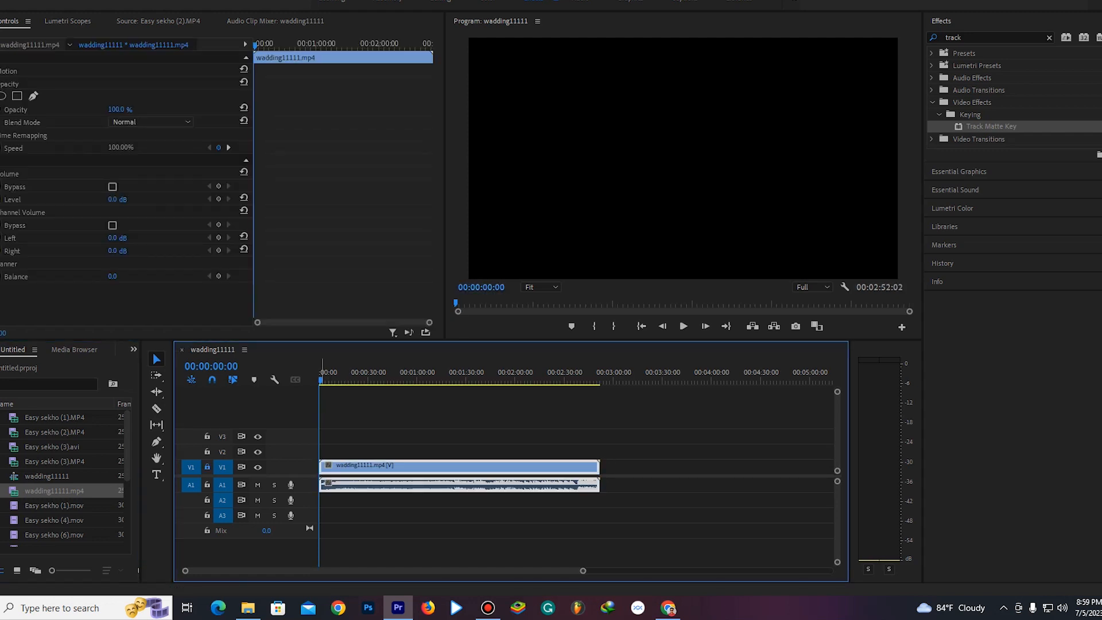
{"action": "left_click", "coordinate": [207, 467]}
{"action": "key", "text": "Delete"}
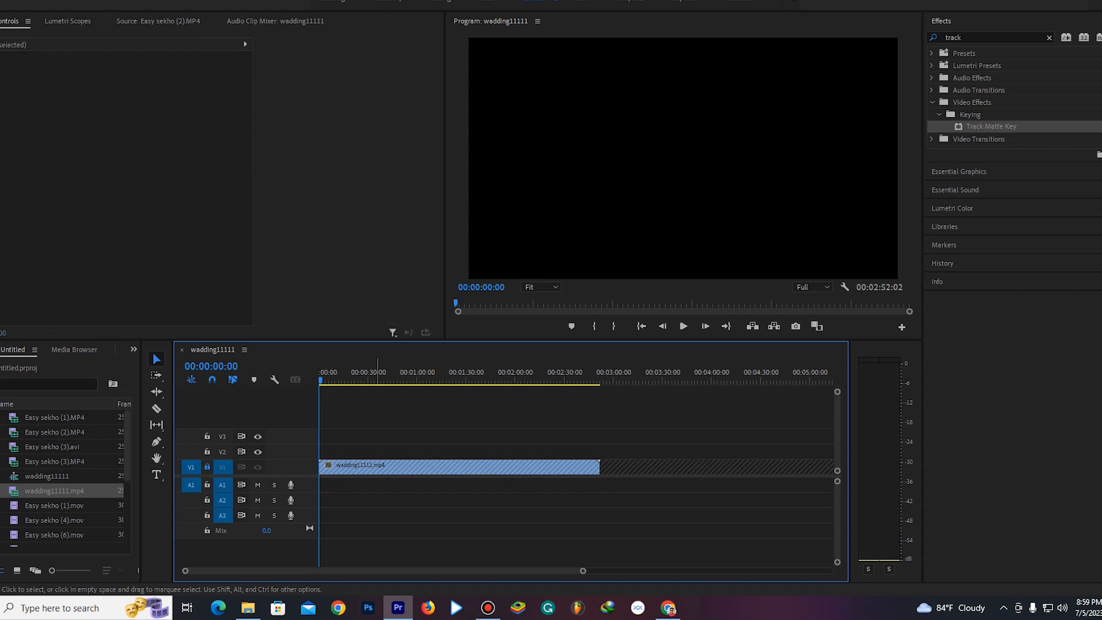
{"action": "left_click", "coordinate": [207, 467]}
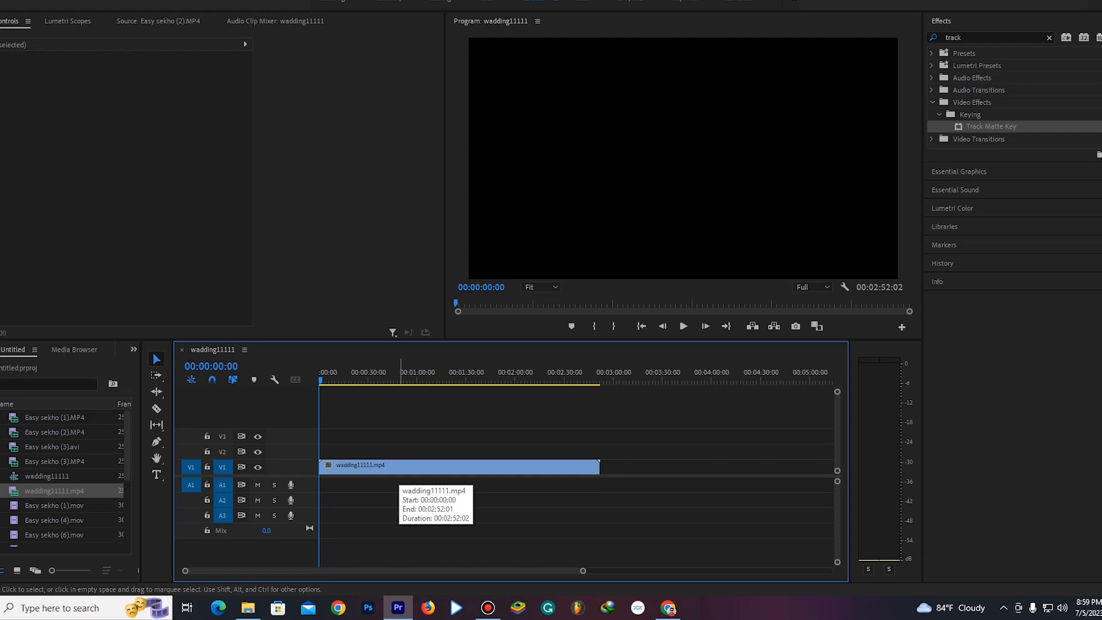
- Place Easy sekho (3).MP4, Easy sekho (3).avi and Easy sekho (1).MP4 end to end on track V2 from the sequence start
{"action": "mouse_move", "coordinate": [127, 448]}
{"action": "left_mouse_down"}
{"action": "mouse_move", "coordinate": [127, 458]}
{"action": "mouse_move", "coordinate": [127, 447]}
{"action": "left_mouse_up"}
{"action": "left_click", "coordinate": [54, 432]}
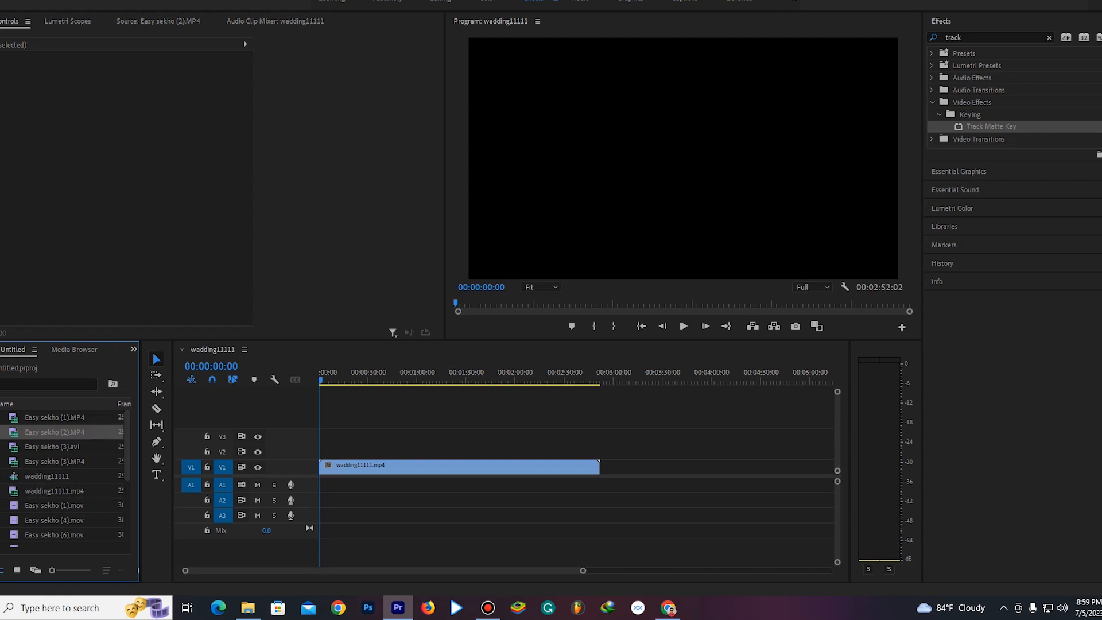
{"action": "left_click", "coordinate": [56, 447]}
{"action": "left_click", "coordinate": [57, 446]}
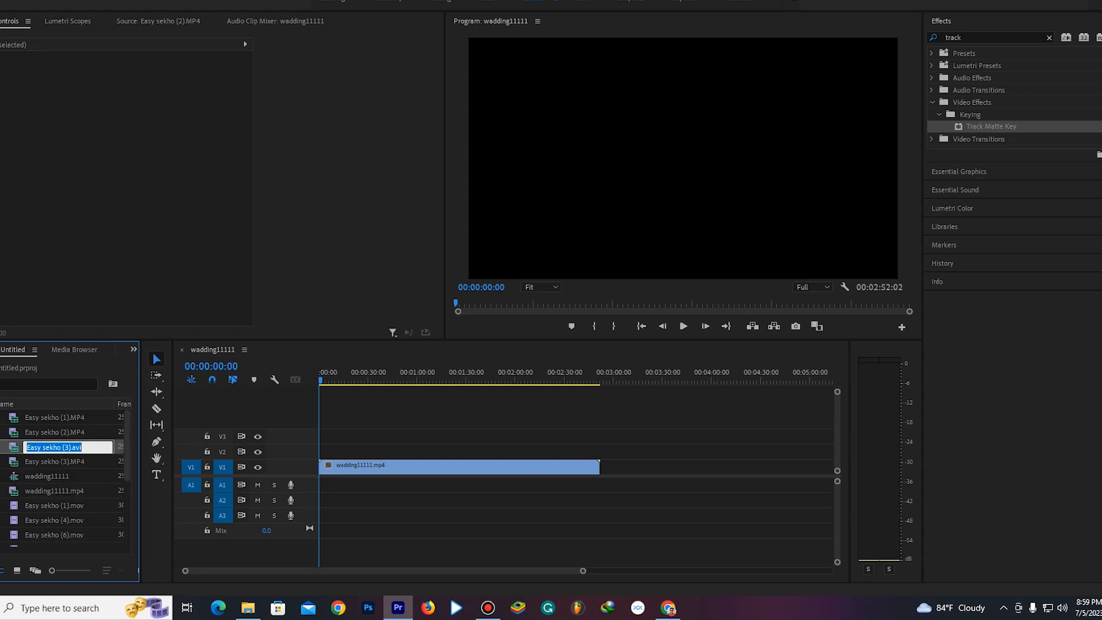
{"action": "key", "text": "Return"}
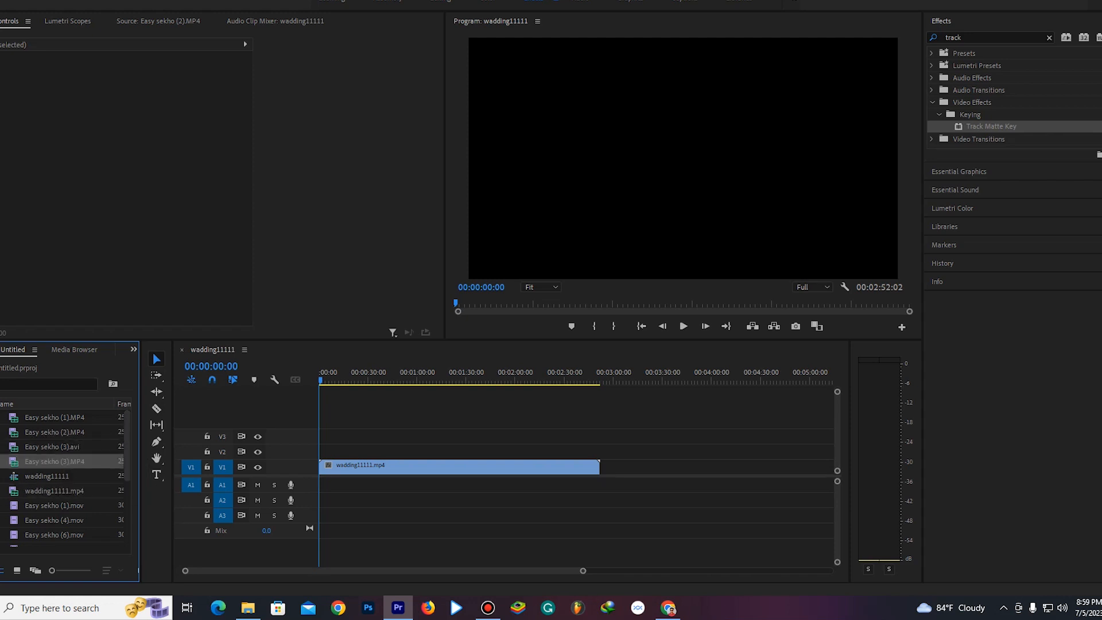
{"action": "left_click_drag", "start_coordinate": [23, 461], "coordinate": [321, 452]}
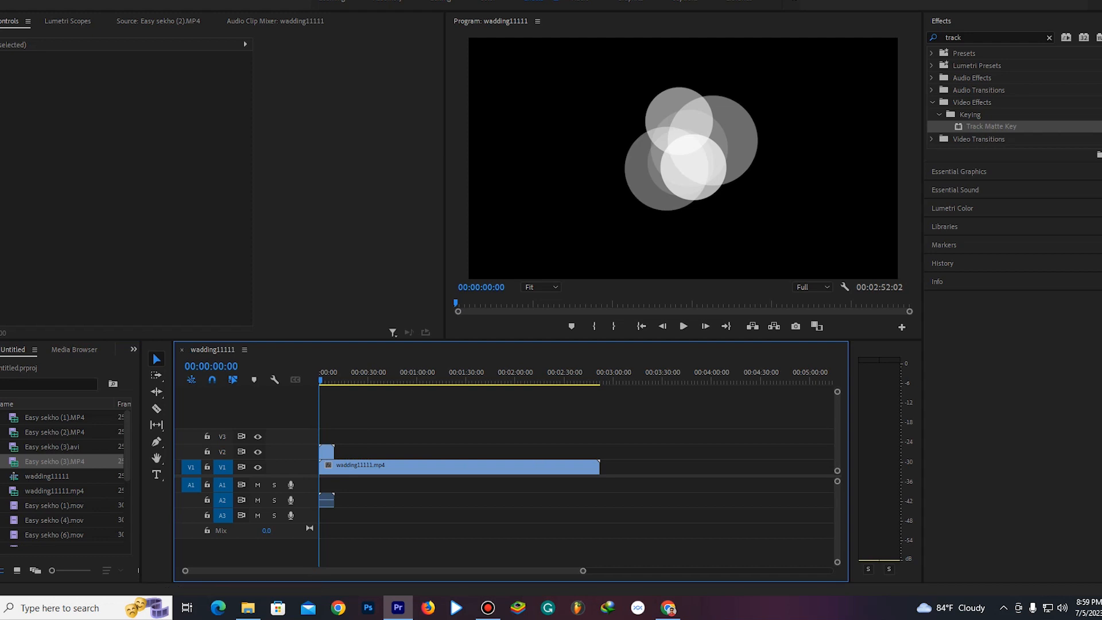
{"action": "left_click_drag", "start_coordinate": [52, 447], "coordinate": [322, 453]}
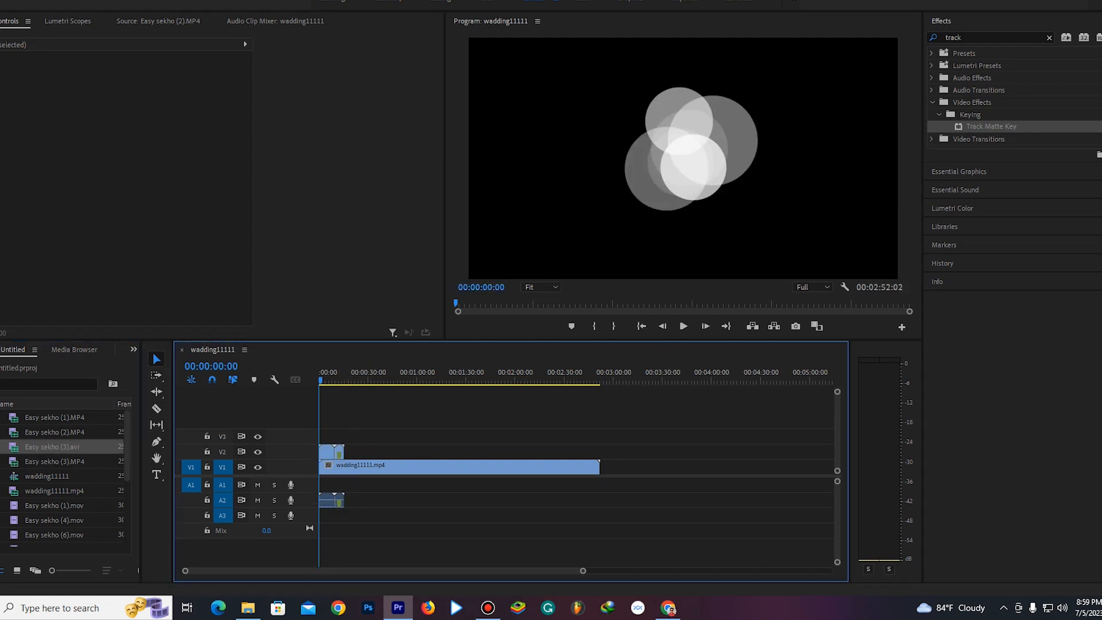
{"action": "left_click_drag", "start_coordinate": [55, 417], "coordinate": [347, 452]}
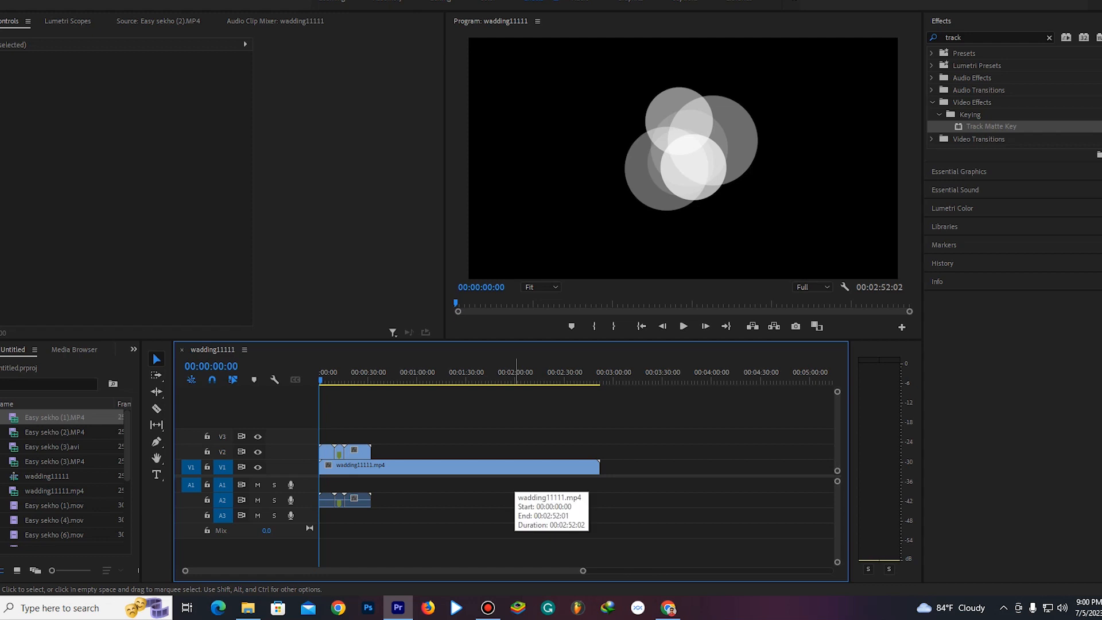
{"action": "left_click", "coordinate": [330, 452]}
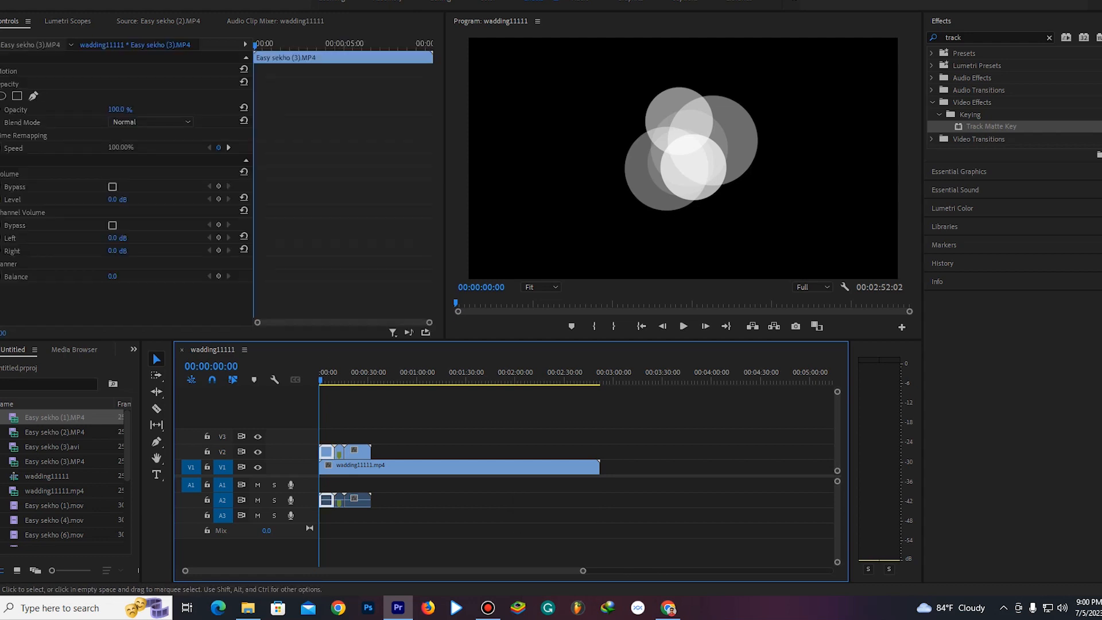
{"action": "left_click", "coordinate": [365, 452]}
{"action": "left_click", "coordinate": [328, 416]}
{"action": "left_click", "coordinate": [339, 452]}
{"action": "left_click", "coordinate": [358, 452]}
{"action": "left_click", "coordinate": [327, 453]}
- Search the effects for "track" and apply Track Matte Key to the wadding11111.mp4 clip on V1
{"action": "left_click", "coordinate": [987, 37]}
{"action": "key", "text": "BackSpace"}
{"action": "key", "text": "BackSpace"}
{"action": "key", "text": "BackSpace"}
{"action": "key", "text": "BackSpace"}
{"action": "key", "text": "BackSpace"}
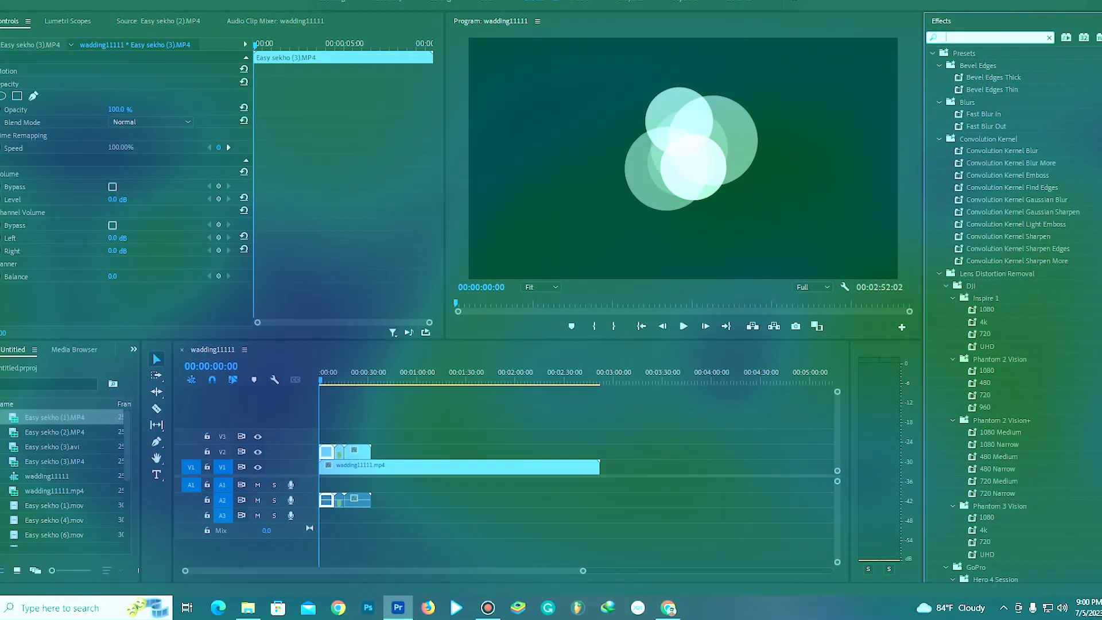
{"action": "type", "text": "track"}
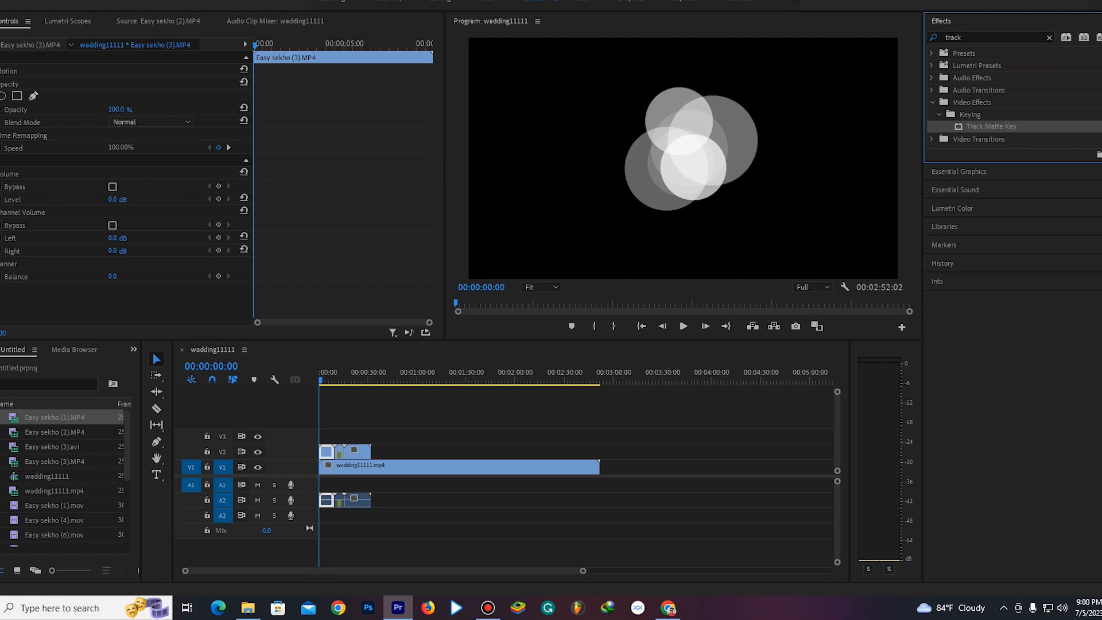
{"action": "left_click_drag", "start_coordinate": [450, 448], "coordinate": [350, 466]}
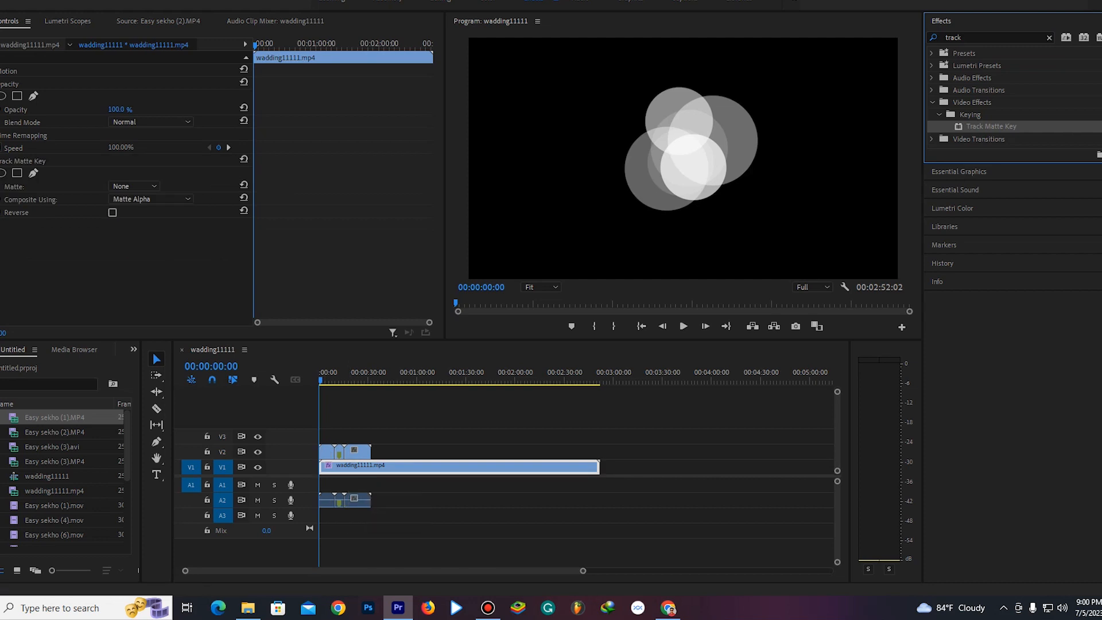
- Set the Track Matte Key to composite using Matte Luma with Video 2 as the matte, and preview the effect
{"action": "left_click", "coordinate": [135, 186]}
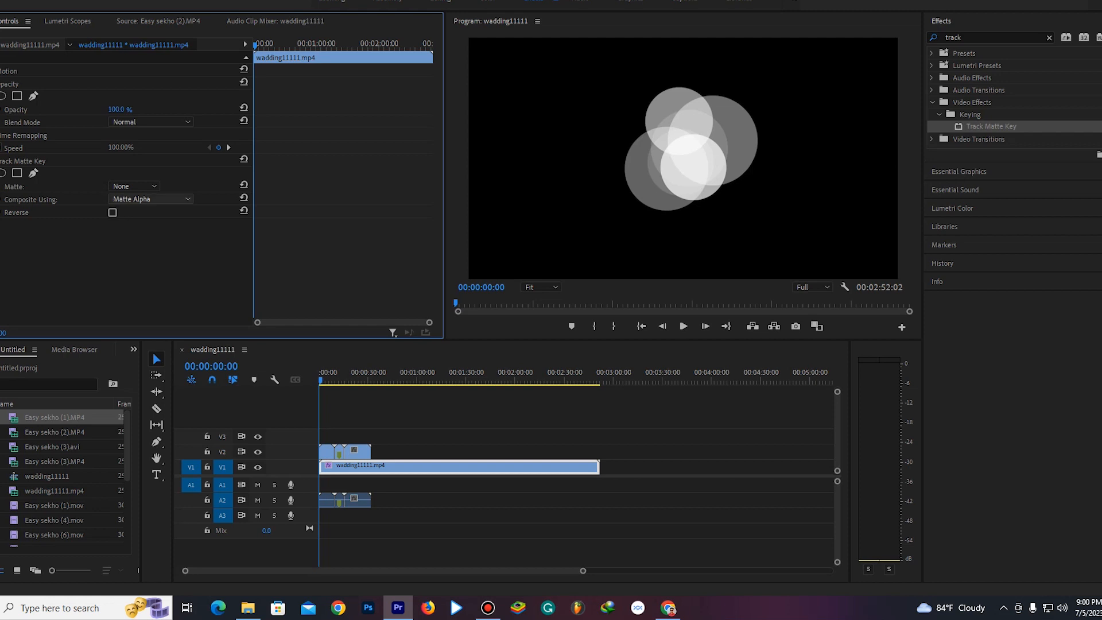
{"action": "left_click", "coordinate": [150, 199]}
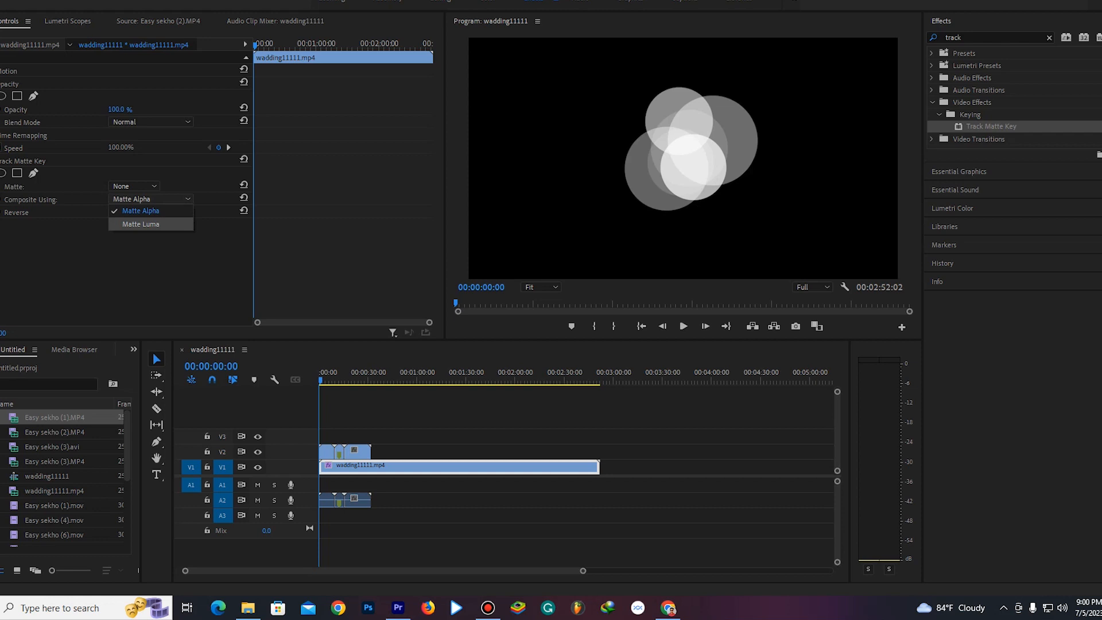
{"action": "left_click", "coordinate": [141, 224]}
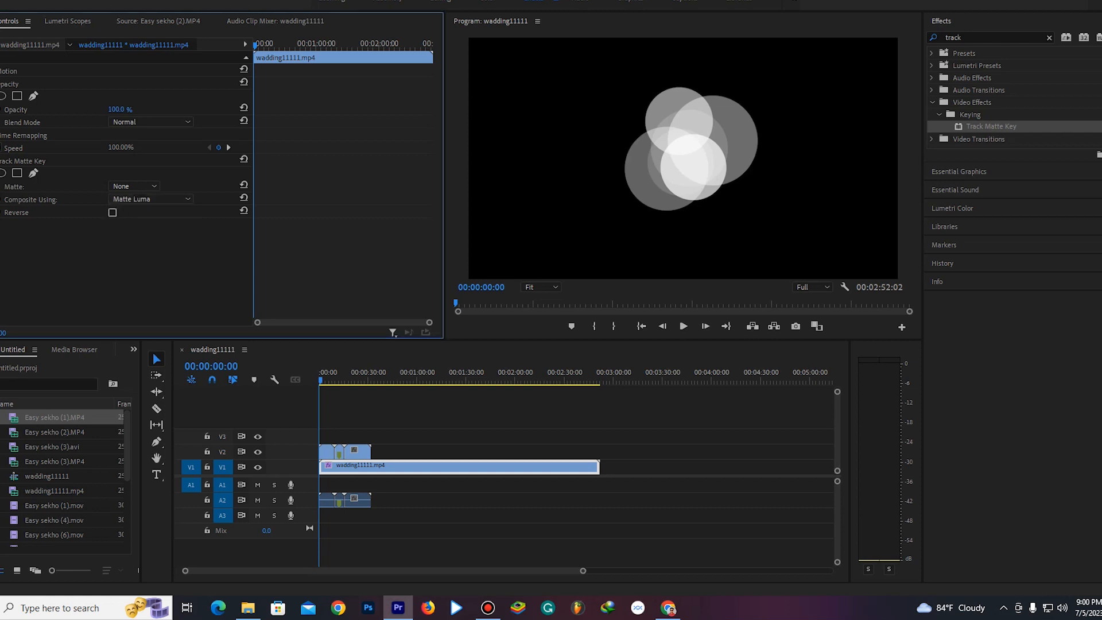
{"action": "left_click", "coordinate": [133, 186]}
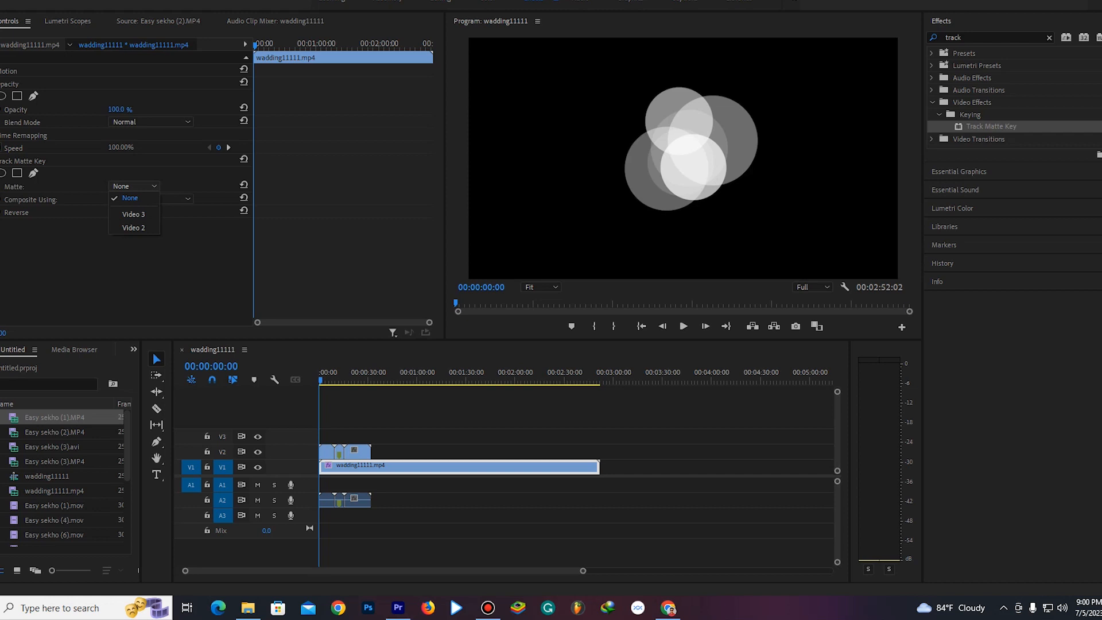
{"action": "left_click", "coordinate": [134, 228]}
{"action": "key", "text": "space"}
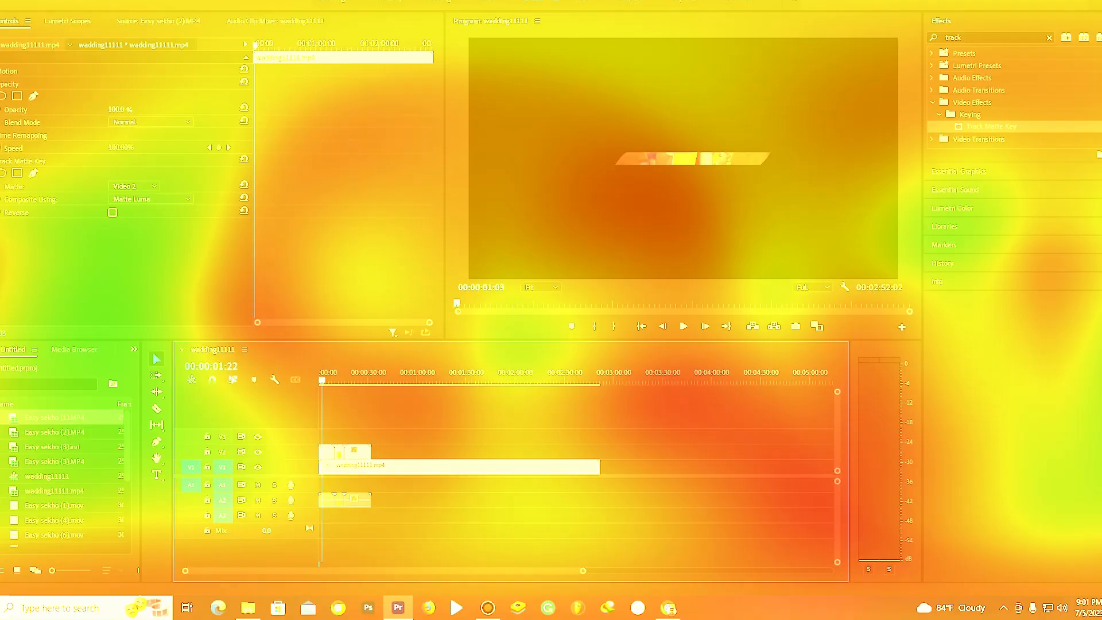
- Apply Set to Frame Size to the three Easy sekho clips on V2 and play back the sequence
{"action": "left_click", "coordinate": [325, 454]}
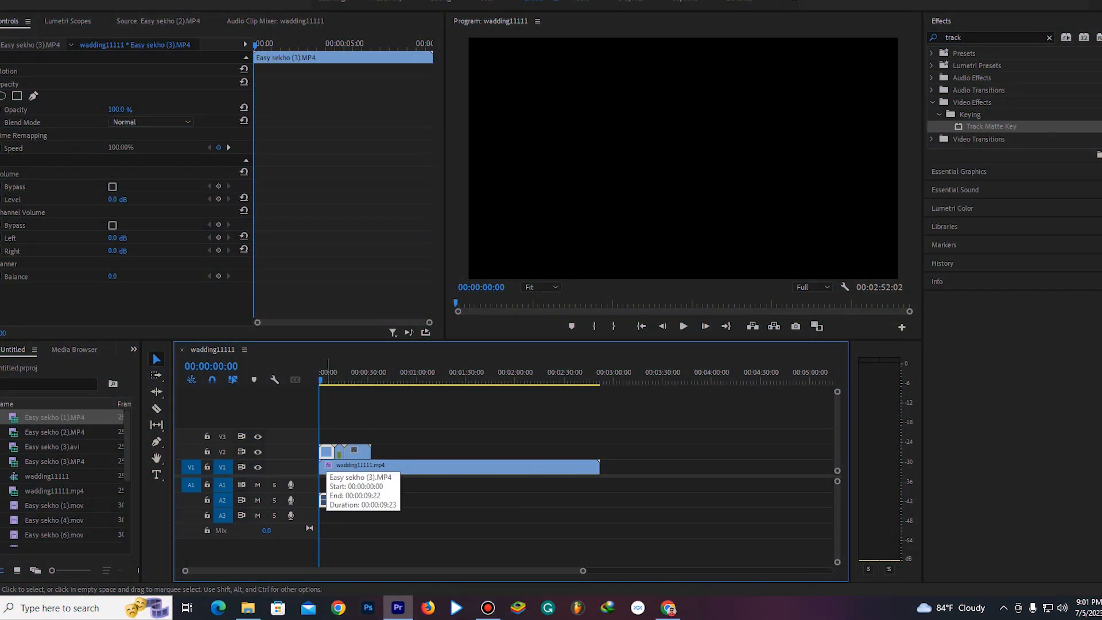
{"action": "right_click", "coordinate": [325, 454]}
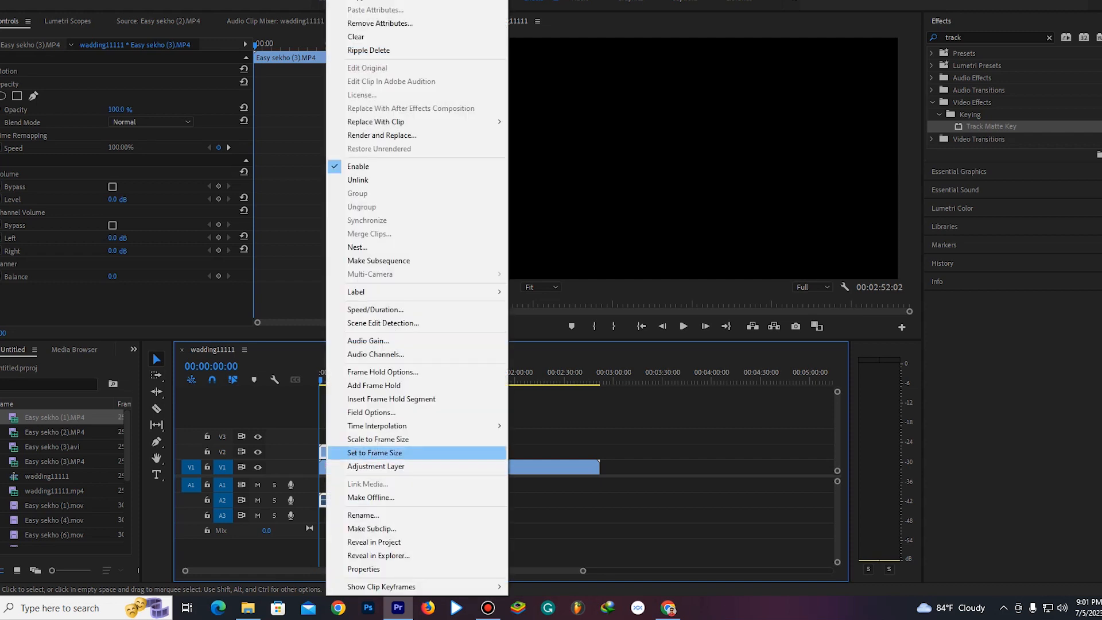
{"action": "left_click", "coordinate": [356, 453]}
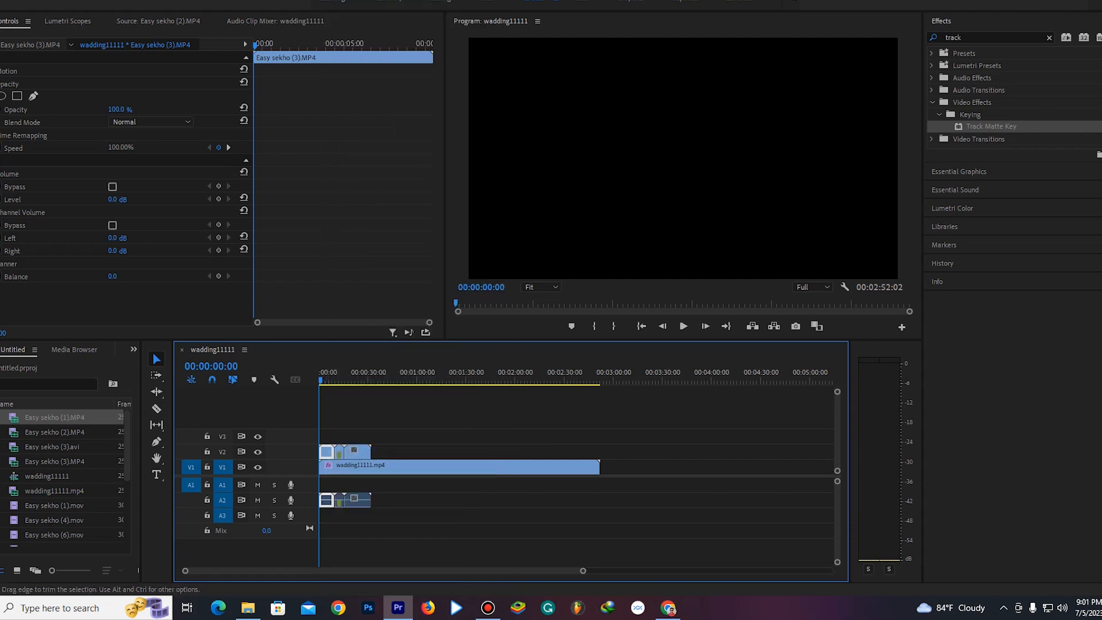
{"action": "left_click", "coordinate": [336, 453]}
{"action": "right_click", "coordinate": [337, 453]}
{"action": "left_click", "coordinate": [344, 452]}
{"action": "left_click", "coordinate": [360, 453]}
{"action": "right_click", "coordinate": [361, 453]}
{"action": "left_click", "coordinate": [379, 453]}
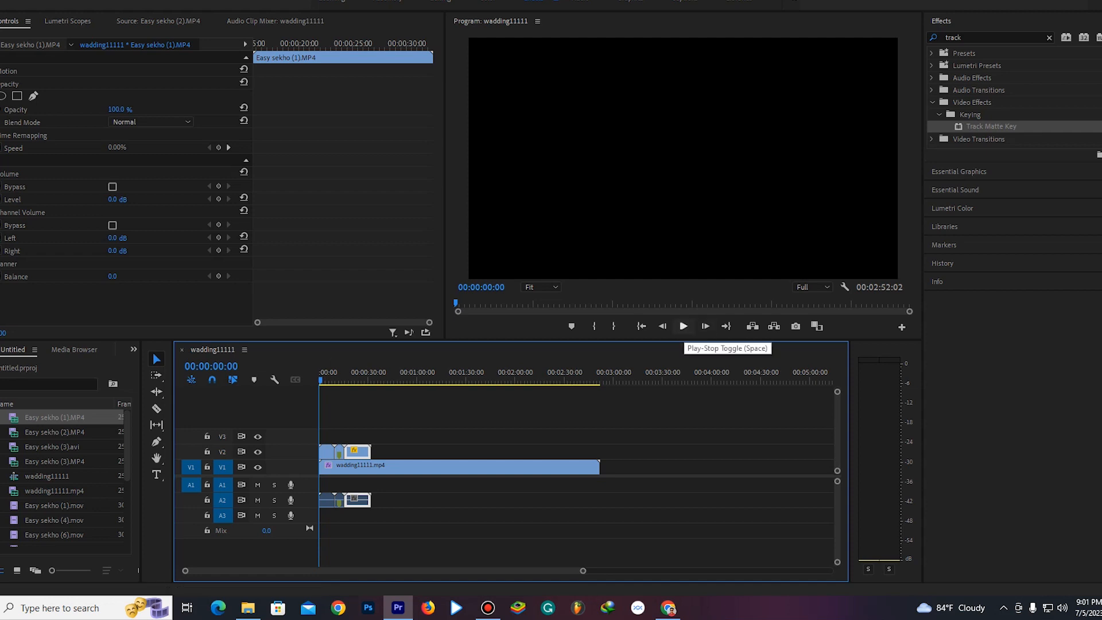
{"action": "left_click", "coordinate": [683, 327]}
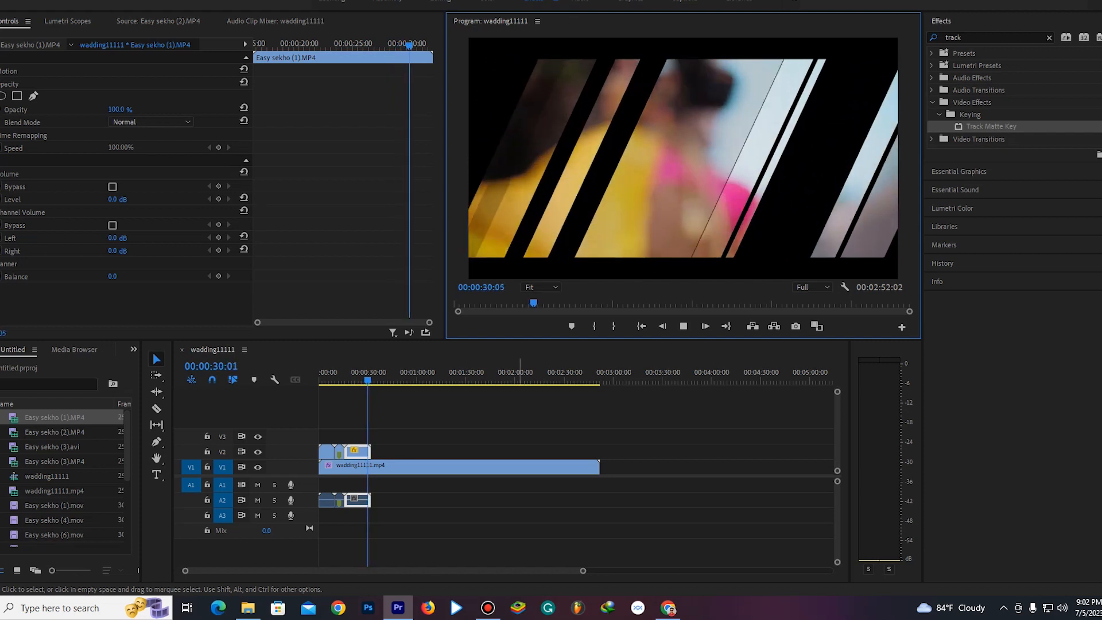
{"action": "key", "text": "space"}
- Add the Easy sekho .mov clips from the project to track V2, directly after the Easy sekho (1).MP4 clip
{"action": "left_click_drag", "start_coordinate": [127, 443], "coordinate": [128, 511]}
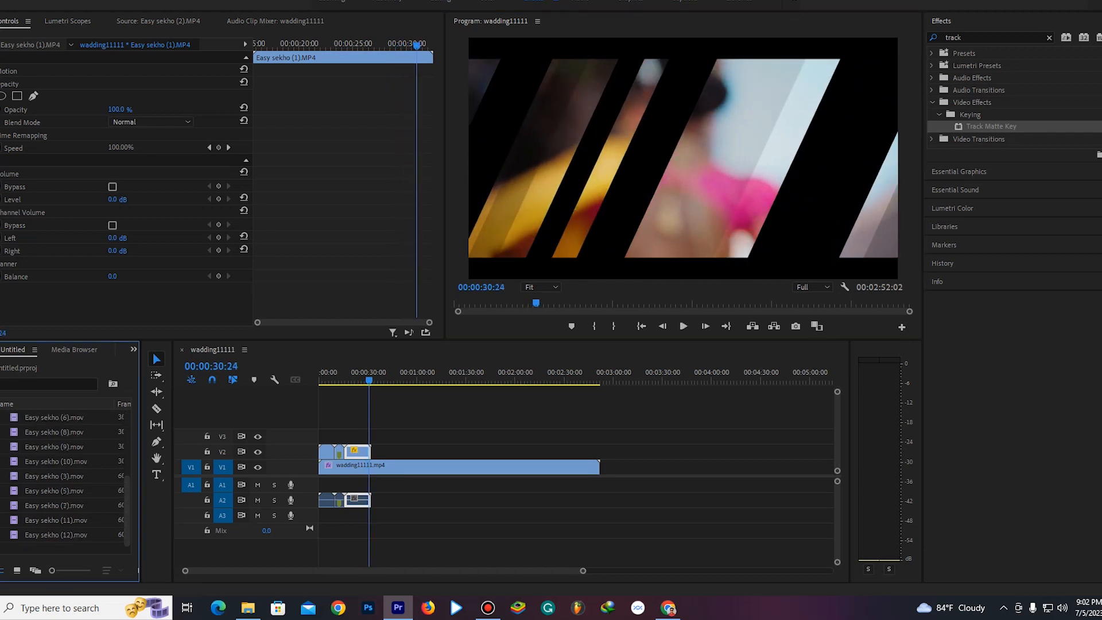
{"action": "key", "text": "ctrl+a"}
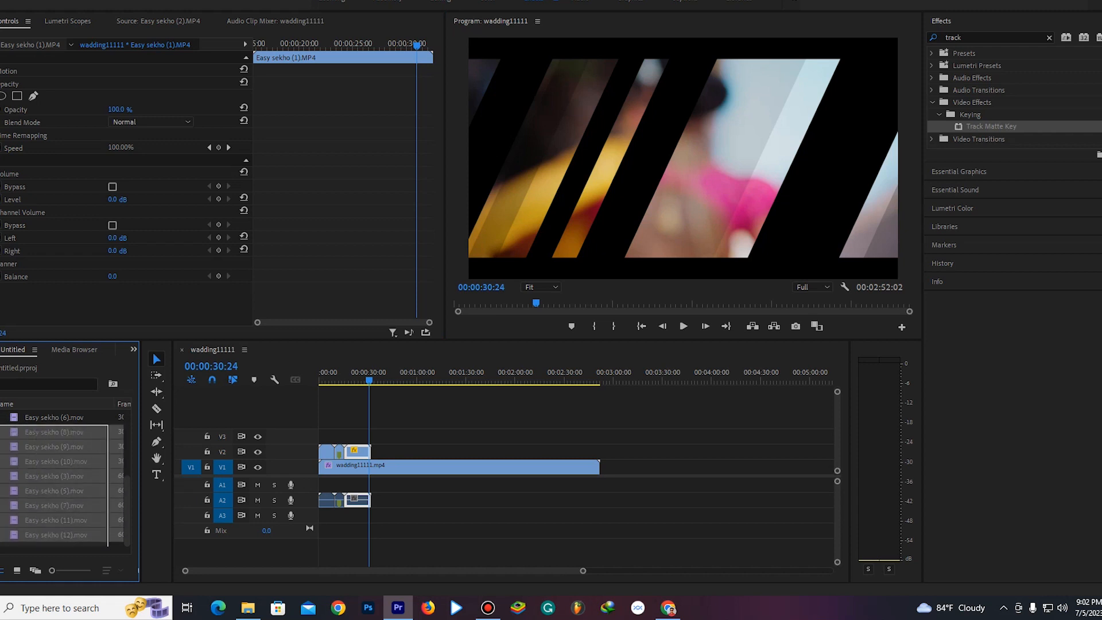
{"action": "left_click_drag", "start_coordinate": [55, 506], "coordinate": [394, 454]}
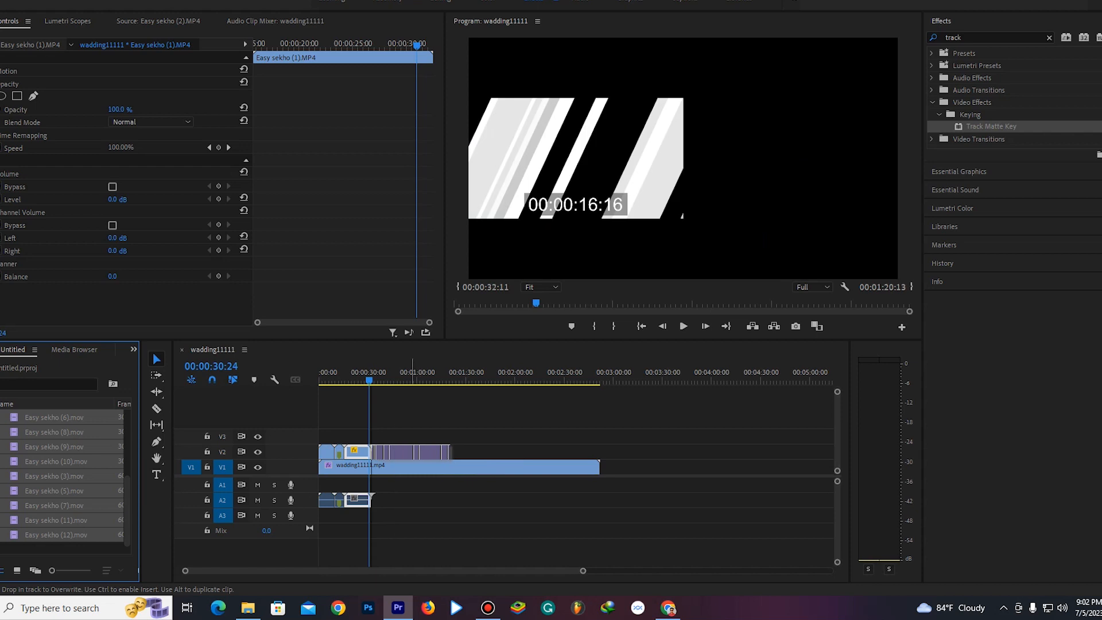
{"action": "left_click_drag", "start_coordinate": [413, 452], "coordinate": [412, 452]}
{"action": "left_click_drag", "start_coordinate": [583, 571], "coordinate": [349, 570]}
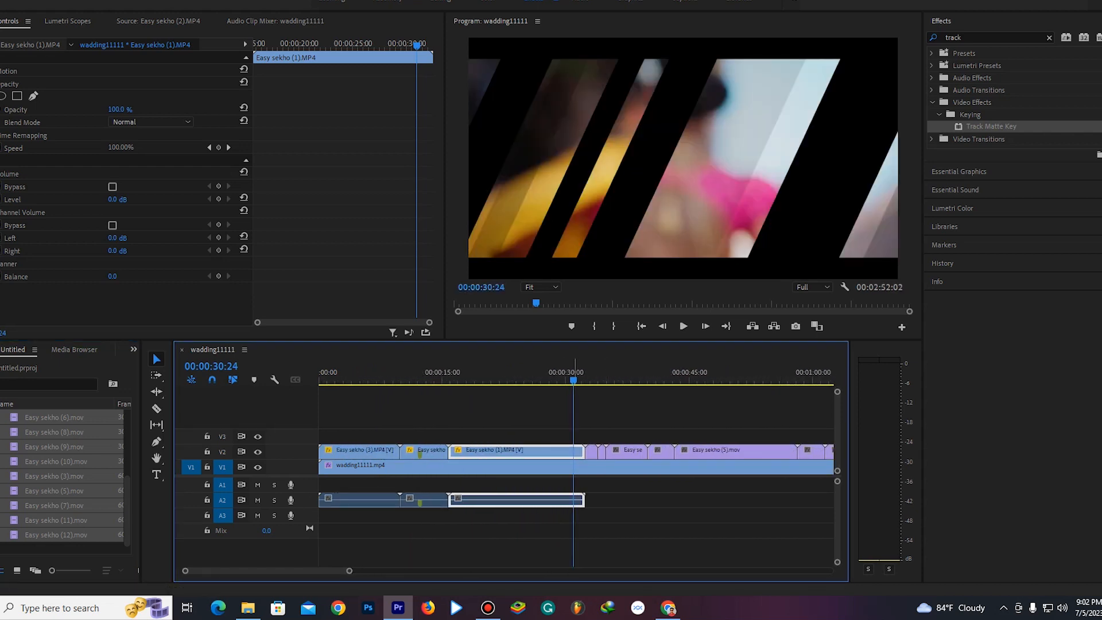
- Play back the sequence around the transition to the first .mov matte clip on V2
{"action": "key", "text": "space"}
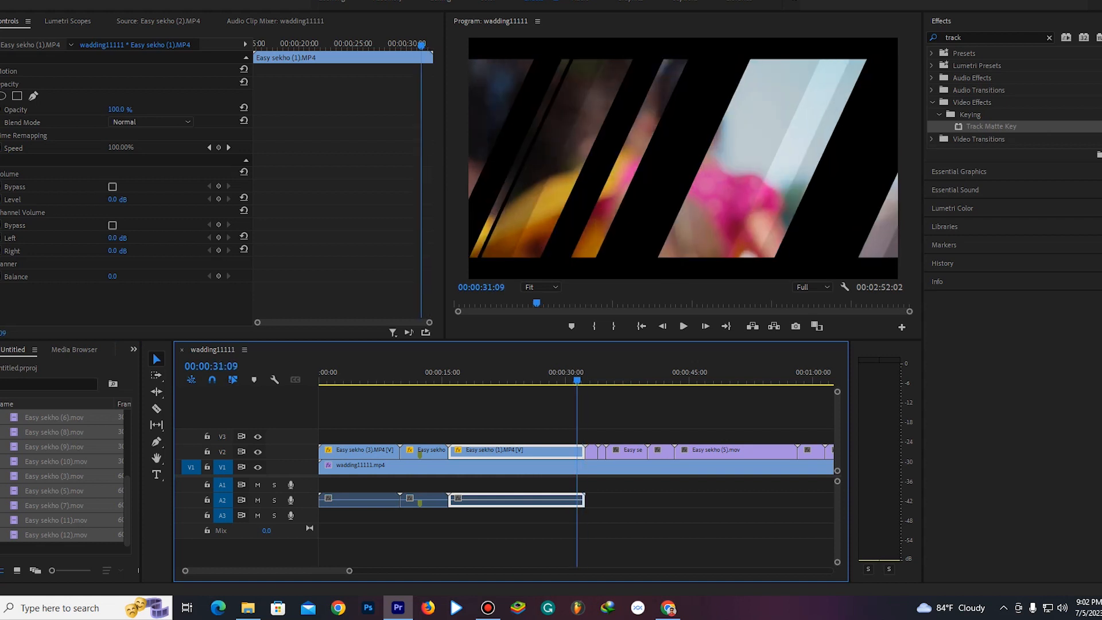
{"action": "left_click", "coordinate": [591, 451]}
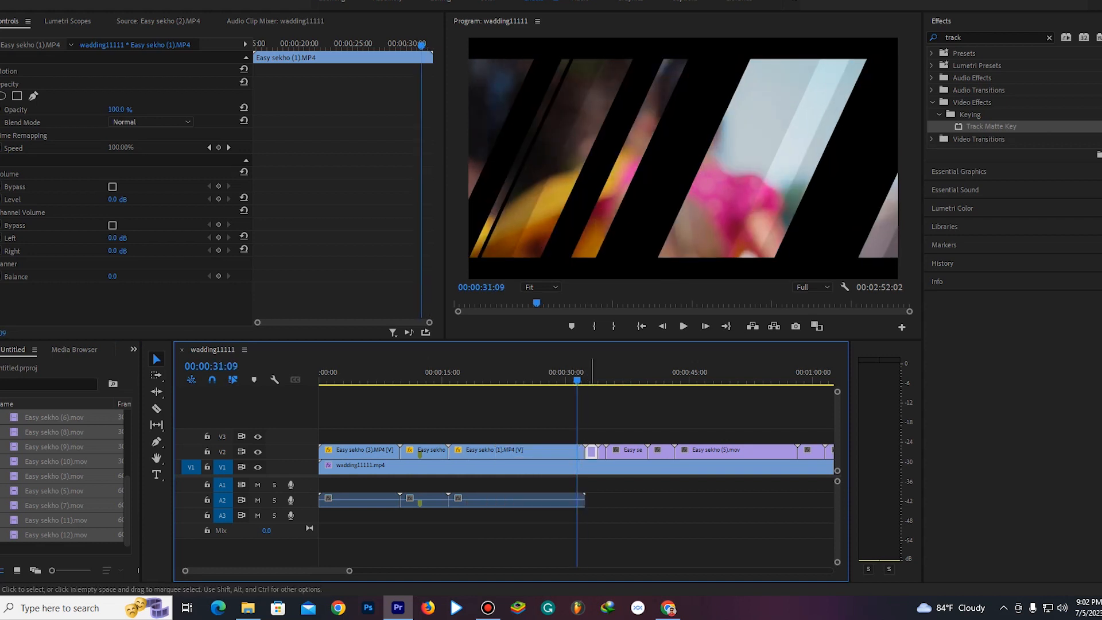
{"action": "right_click", "coordinate": [591, 451]}
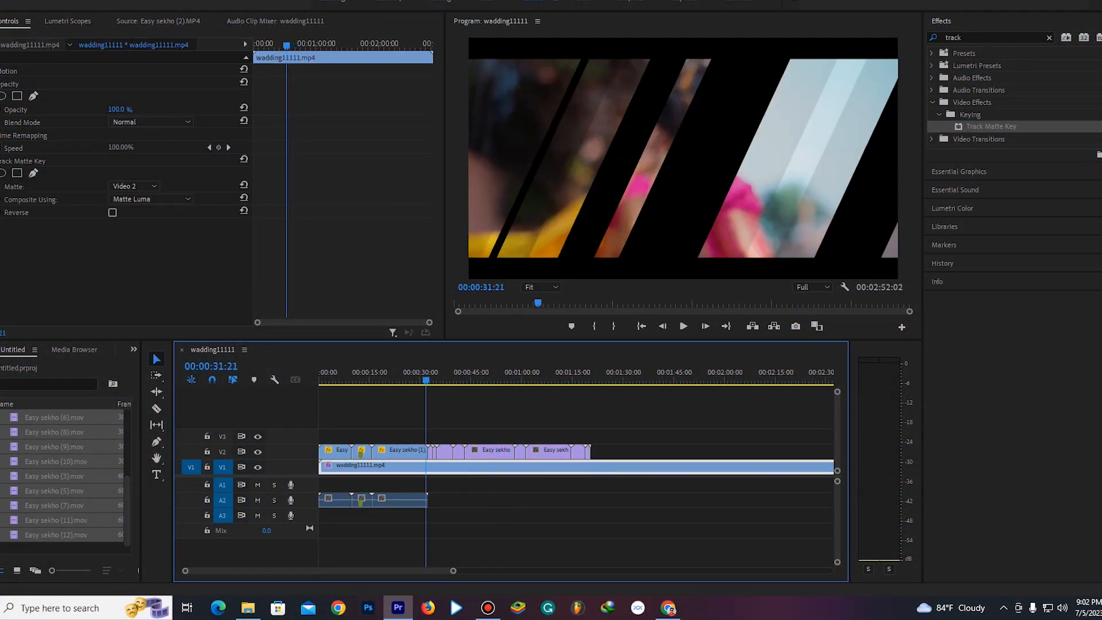
{"action": "left_click", "coordinate": [683, 326]}
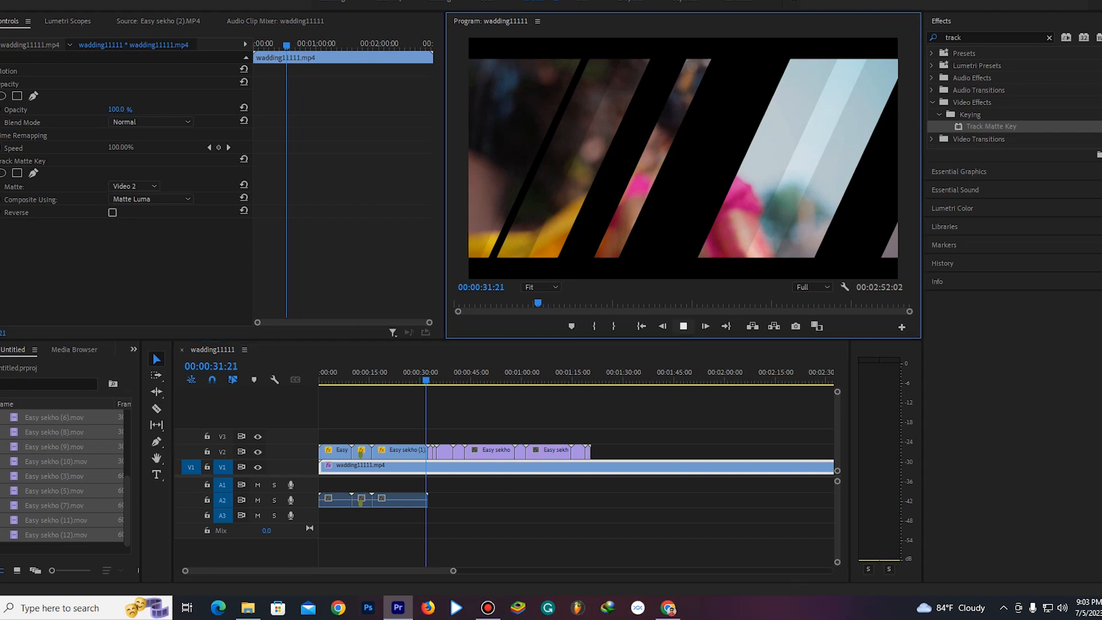